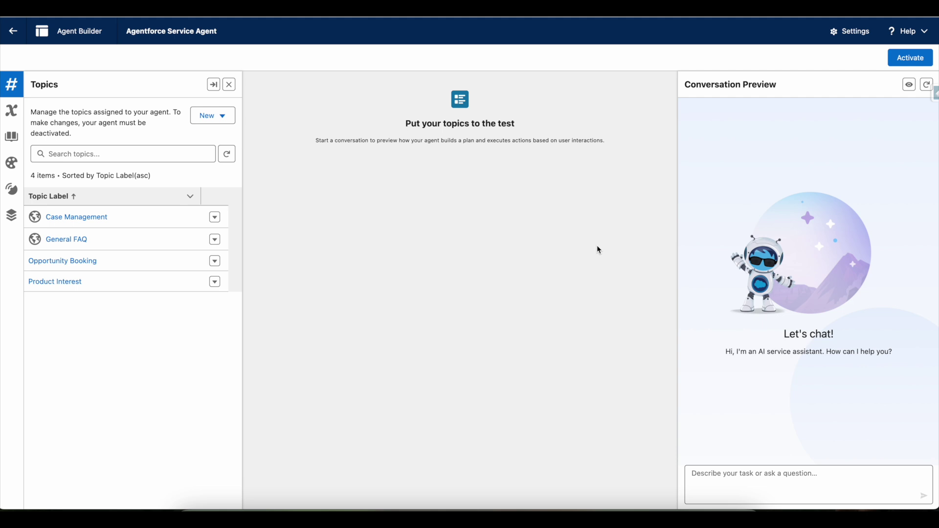
Open the Product Interest topic from the Topics list to see its configuration
{"action": "left_click", "coordinate": [57, 282]}
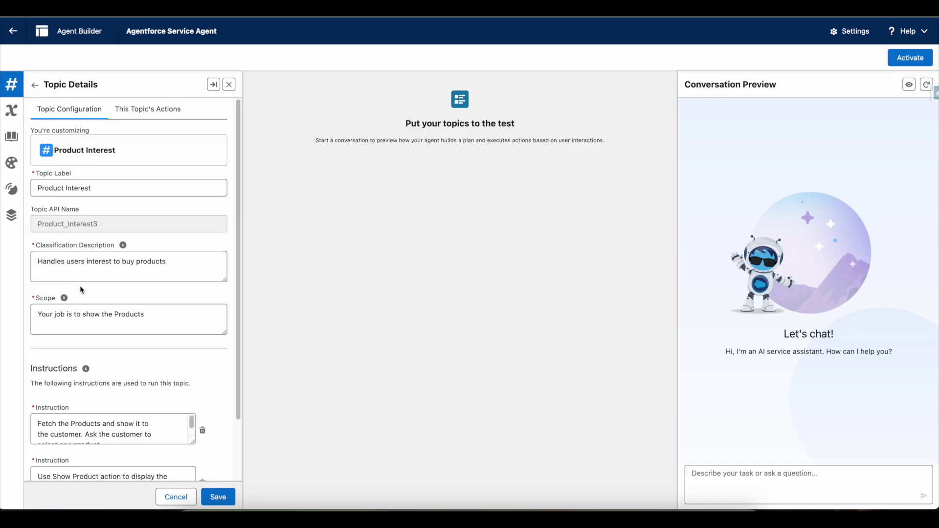
Read the topic instructions, highlight the product-display one, then list its two assigned actions
{"action": "scroll", "coordinate": [107, 220], "scroll_direction": "down", "scroll_amount": 3}
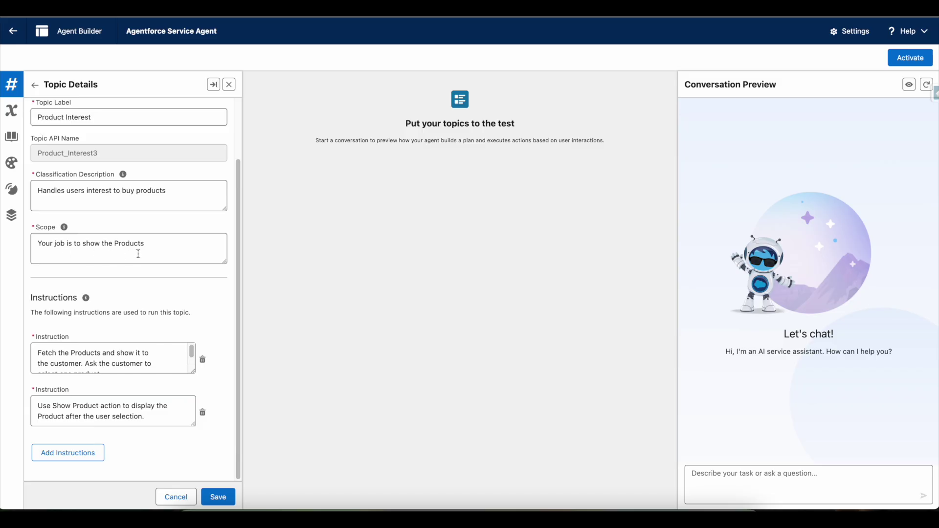
{"action": "left_click_drag", "start_coordinate": [193, 372], "coordinate": [194, 402]}
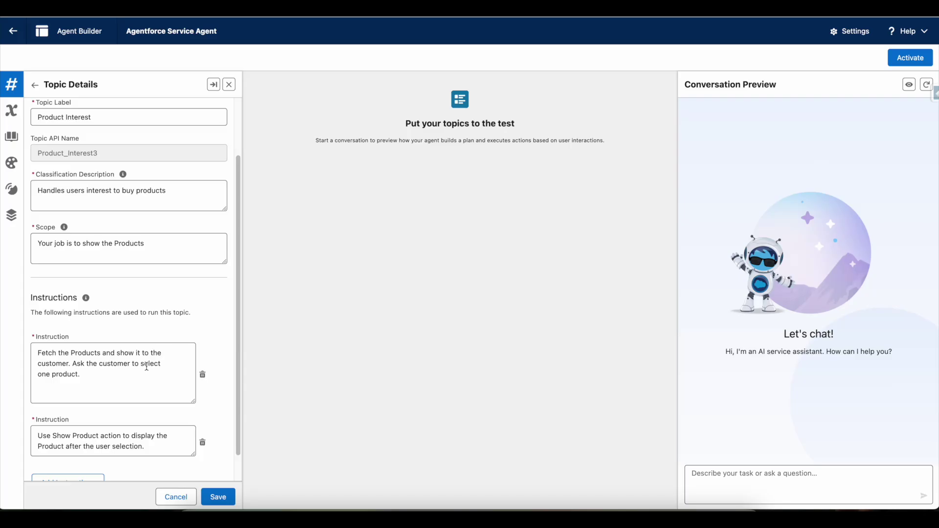
{"action": "scroll", "coordinate": [136, 327], "scroll_direction": "down", "scroll_amount": 1}
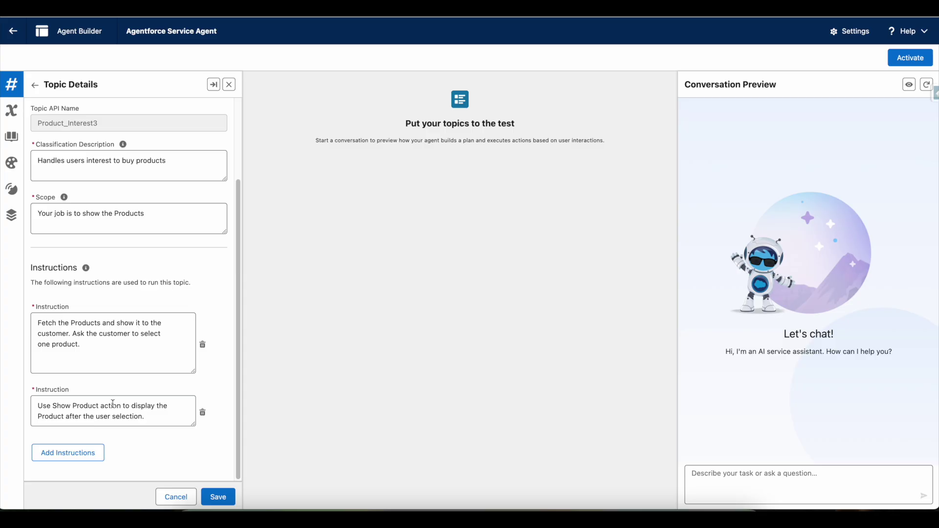
{"action": "left_click_drag", "start_coordinate": [148, 418], "coordinate": [37, 402]}
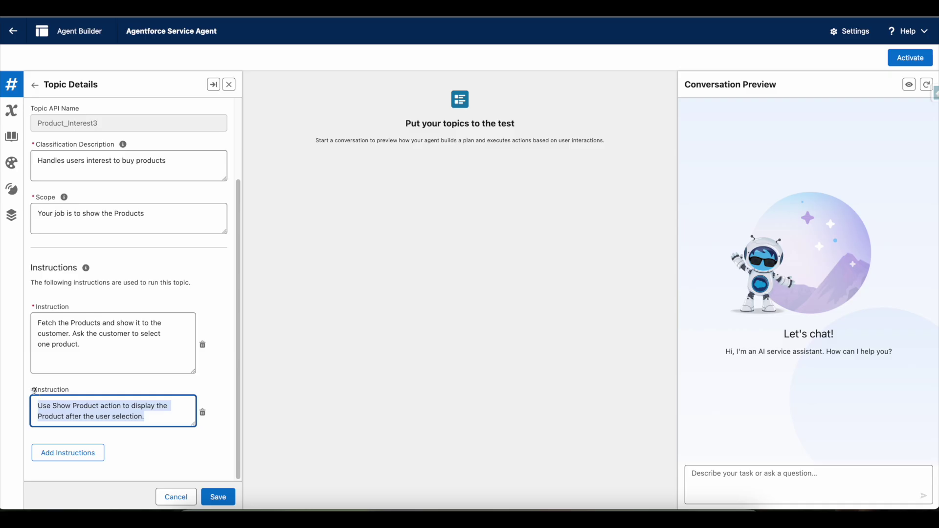
{"action": "scroll", "coordinate": [135, 214], "scroll_direction": "up", "scroll_amount": 3}
{"action": "left_click", "coordinate": [147, 109]}
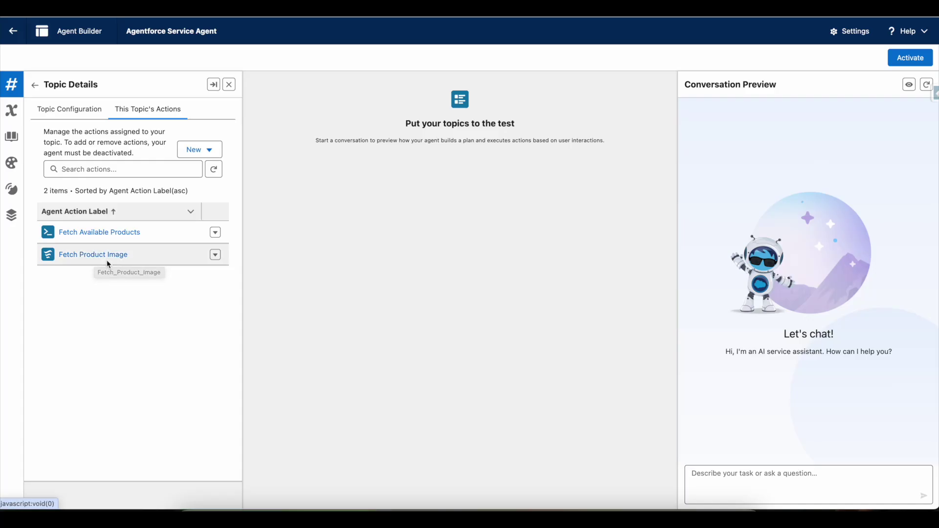
Switch back to Product Interest's Topic Configuration with its label, scope and instructions
{"action": "left_click", "coordinate": [72, 116]}
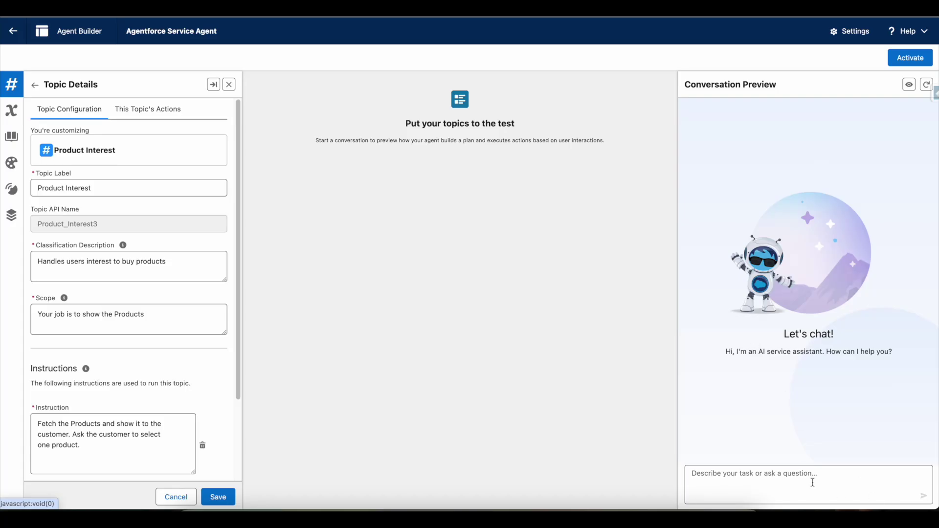
Send 'Interested in Products' in Conversation Preview, check the listed actions, and type reply 1
{"action": "type", "text": "Inte"}
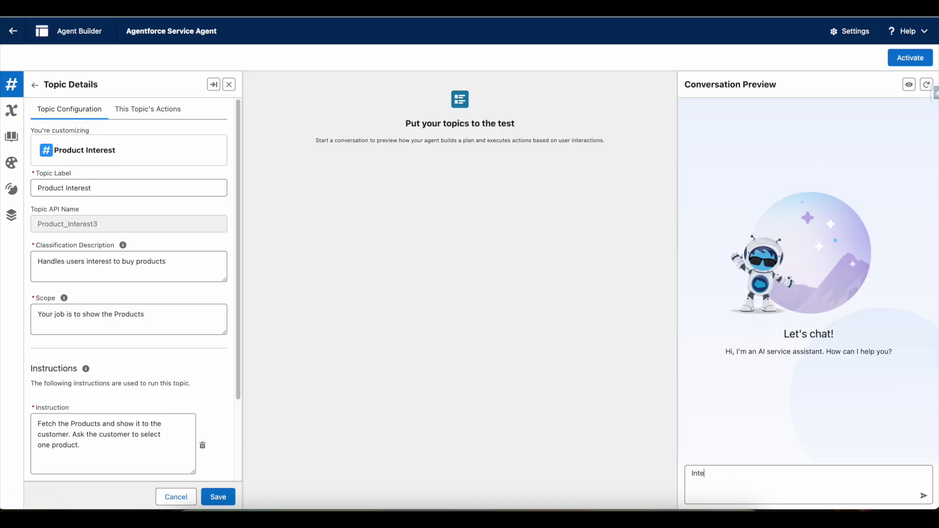
{"action": "type", "text": "rested in Products"}
{"action": "key", "text": "Return"}
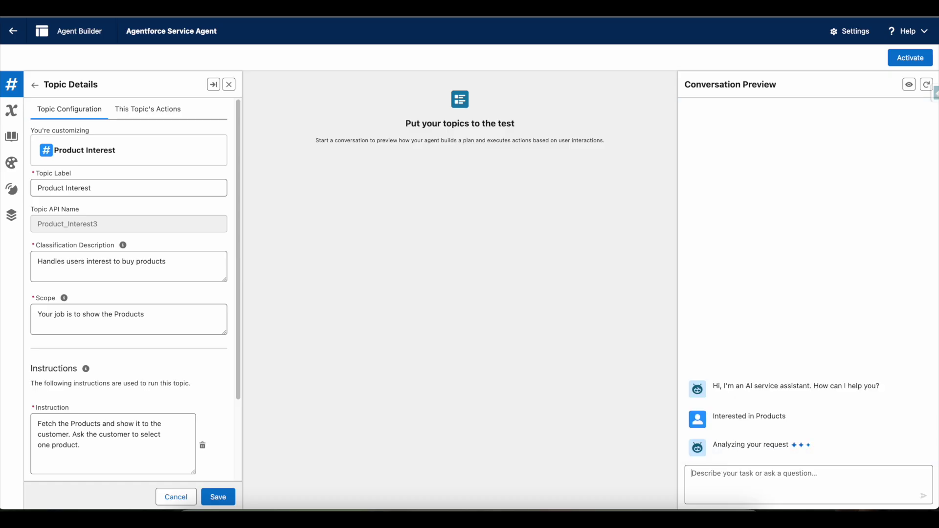
{"action": "left_click", "coordinate": [148, 109]}
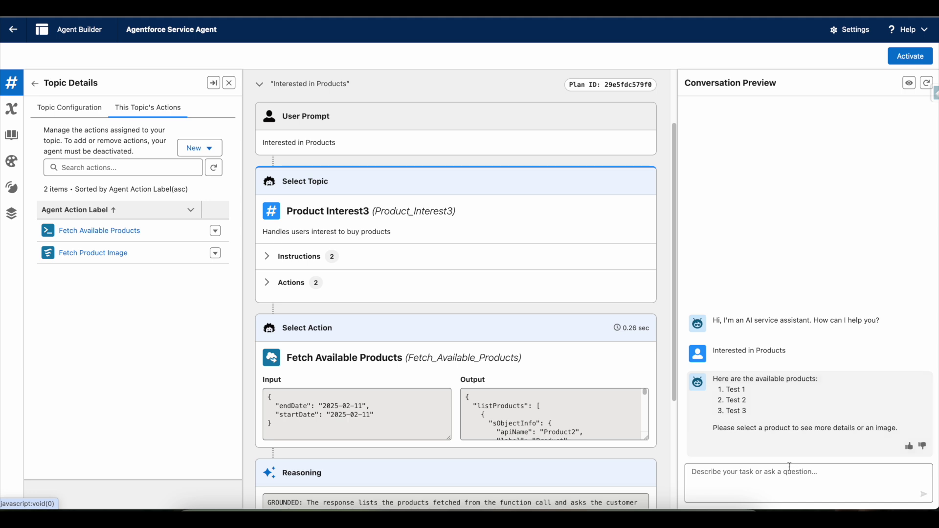
{"action": "left_click", "coordinate": [783, 483]}
{"action": "type", "text": "1"}
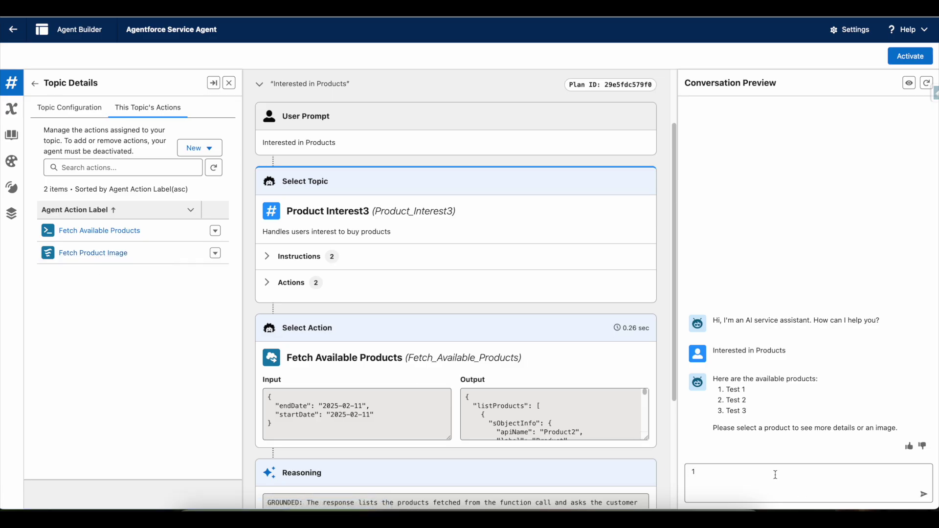
Send 1 to choose Test 1 and get its product image
{"action": "key", "text": "Return"}
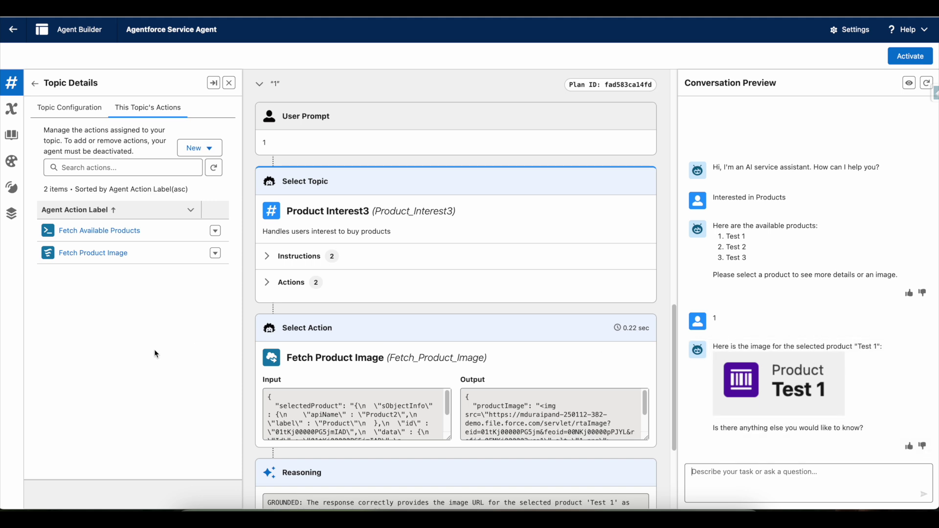
Open the Fetch Product Image action's details in Setup
{"action": "left_click", "coordinate": [93, 253]}
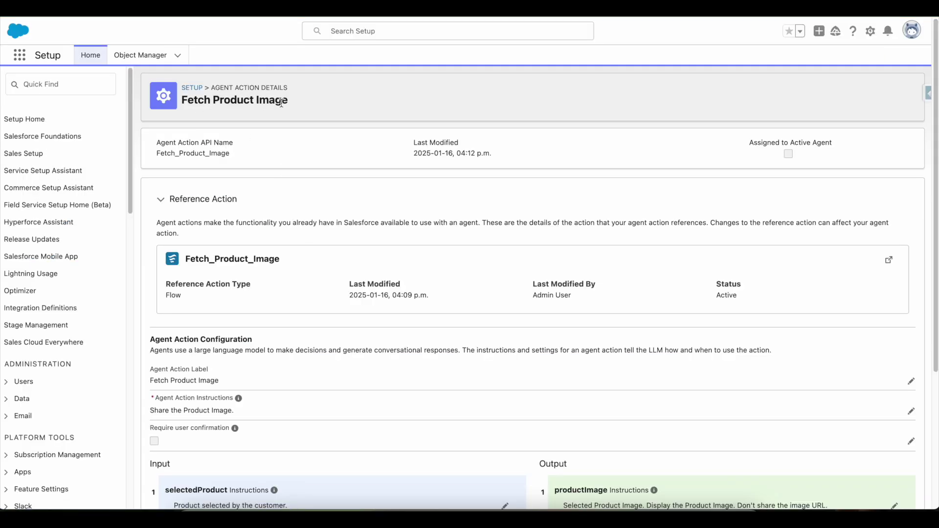
Review the action's selectedProduct input settings and open the Fetch_Product_Image flow in Flow Builder
{"action": "scroll", "coordinate": [375, 245], "scroll_direction": "down", "scroll_amount": 4}
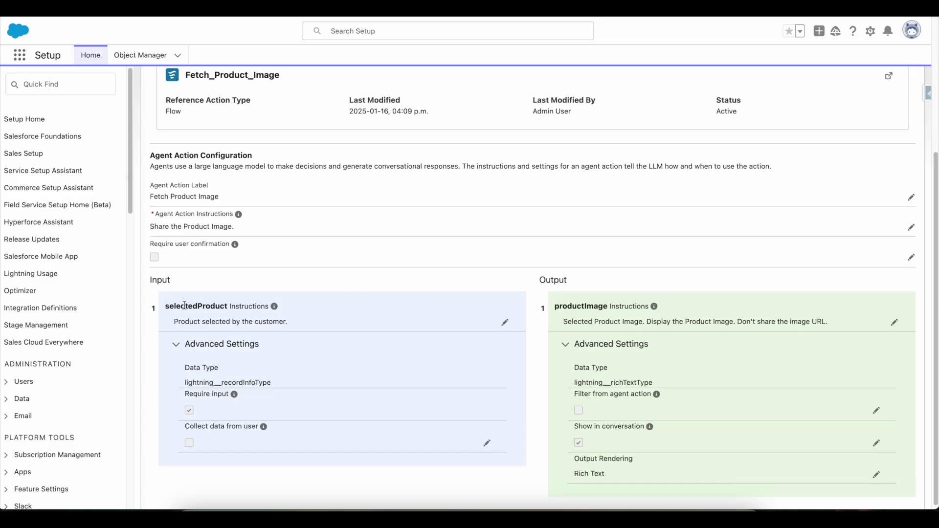
{"action": "left_click_drag", "start_coordinate": [166, 307], "coordinate": [230, 315]}
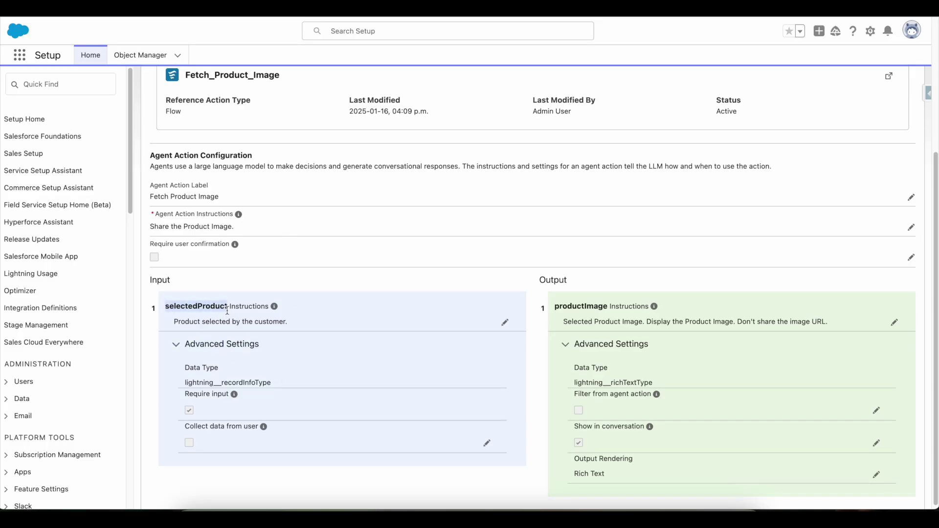
{"action": "left_click", "coordinate": [889, 76]}
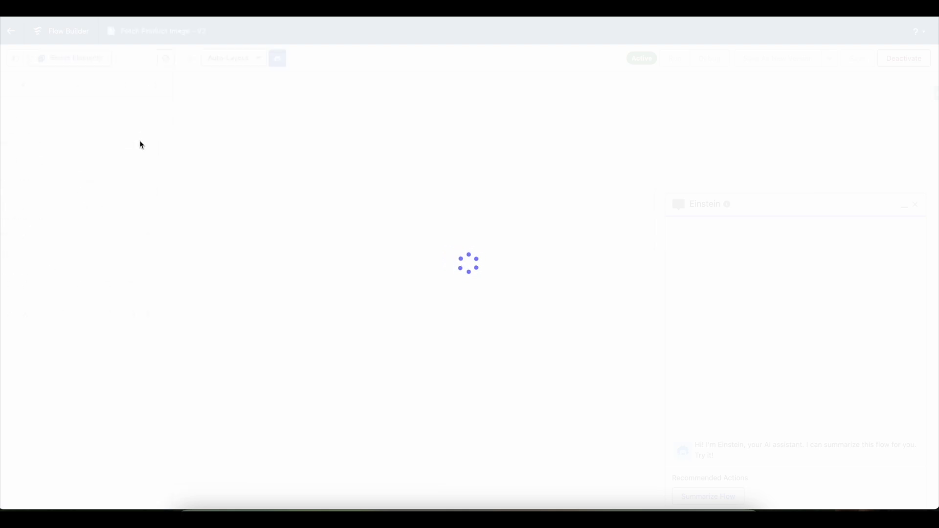
Inspect the flow's selectedProduct variable, Fetch Product lookup, and Assignment filling productImage
{"action": "left_click", "coordinate": [15, 58]}
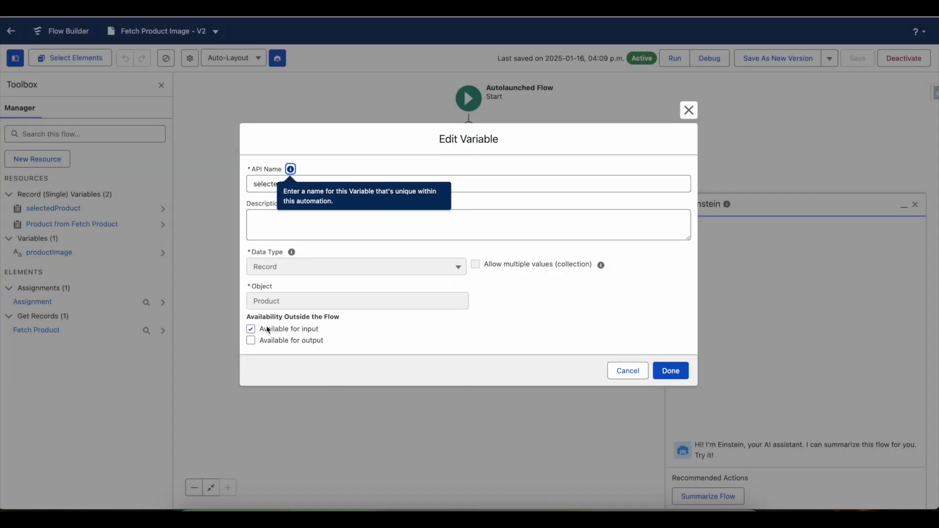
{"action": "left_click", "coordinate": [628, 371]}
{"action": "left_click", "coordinate": [469, 166]}
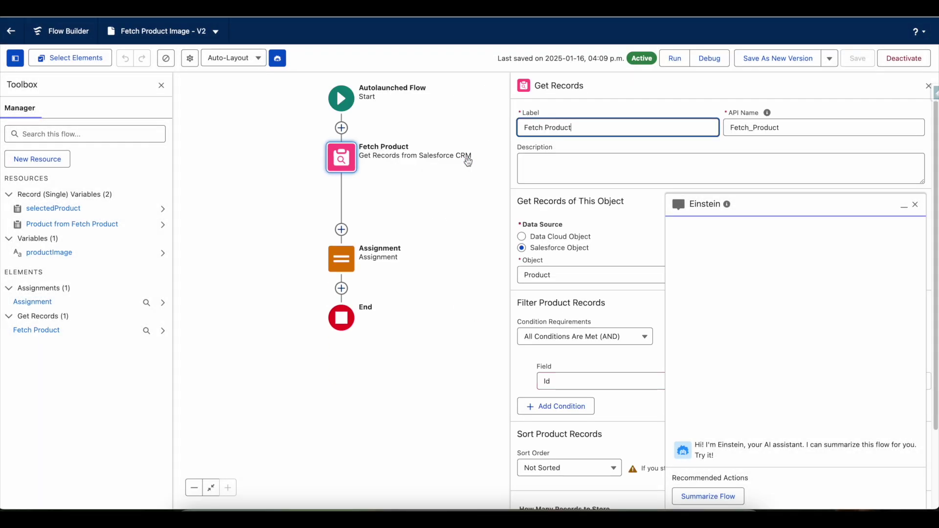
{"action": "left_click", "coordinate": [916, 205]}
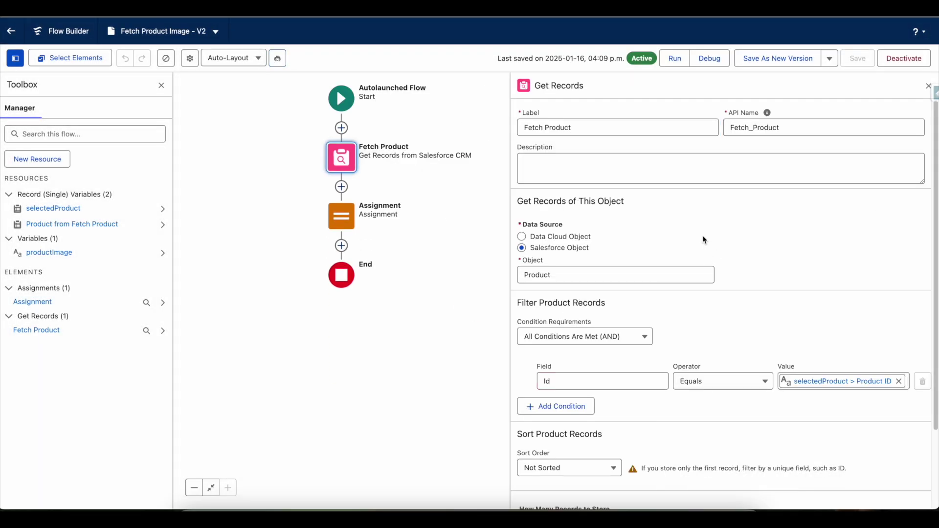
{"action": "scroll", "coordinate": [622, 295], "scroll_direction": "down", "scroll_amount": 2}
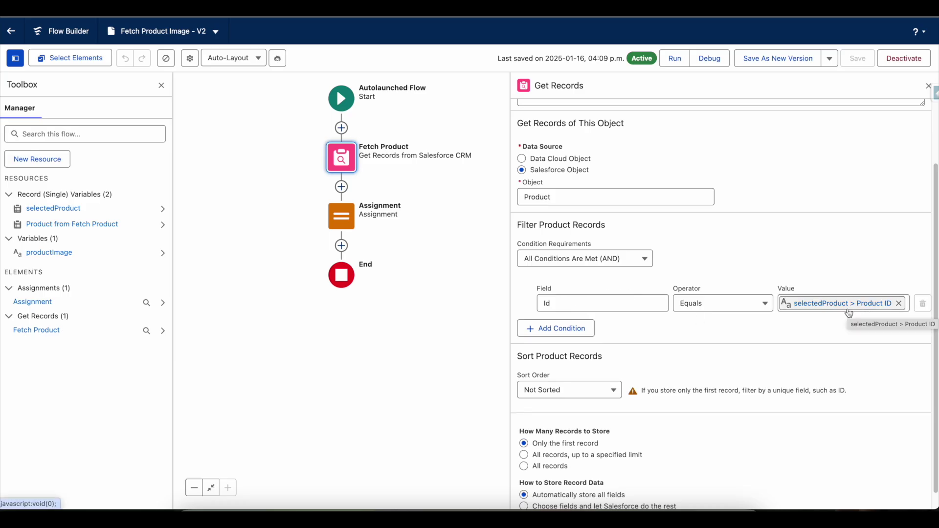
{"action": "scroll", "coordinate": [827, 276], "scroll_direction": "down", "scroll_amount": 1}
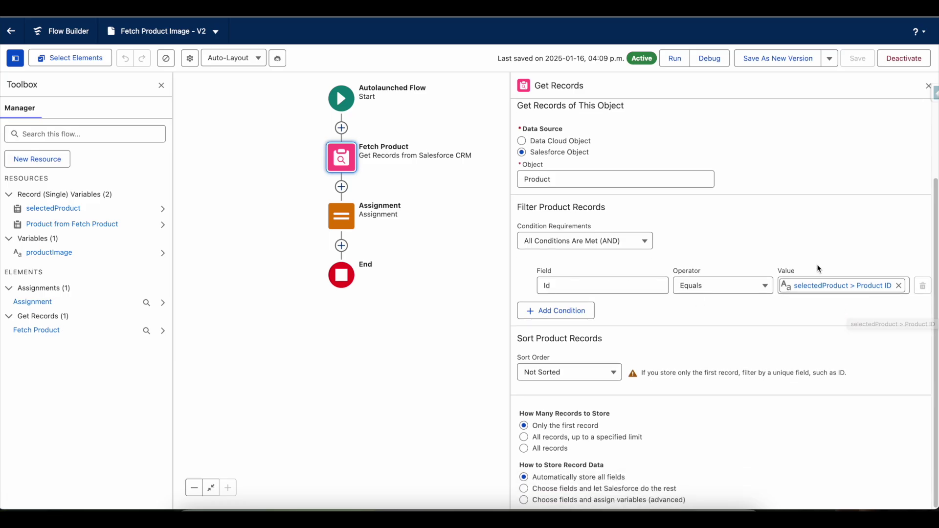
{"action": "left_click", "coordinate": [342, 216]}
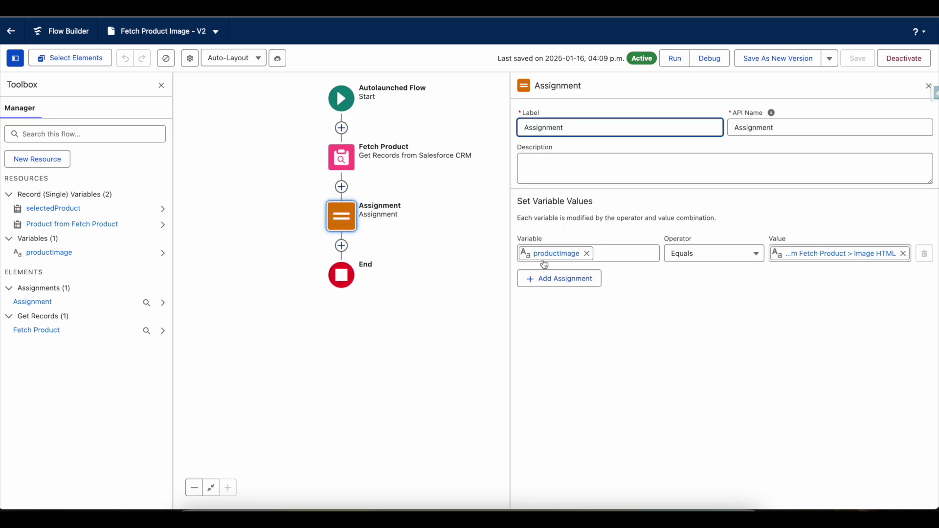
{"action": "left_click", "coordinate": [95, 253]}
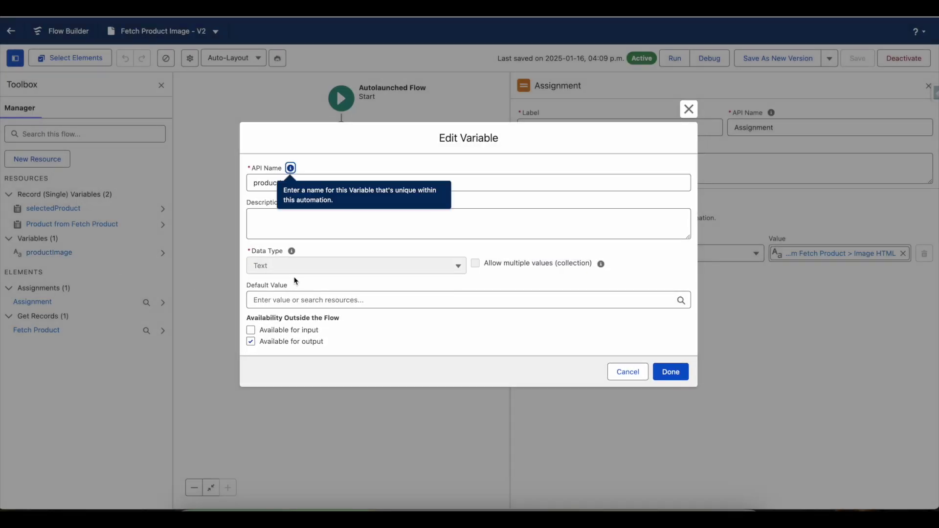
{"action": "left_click", "coordinate": [626, 372]}
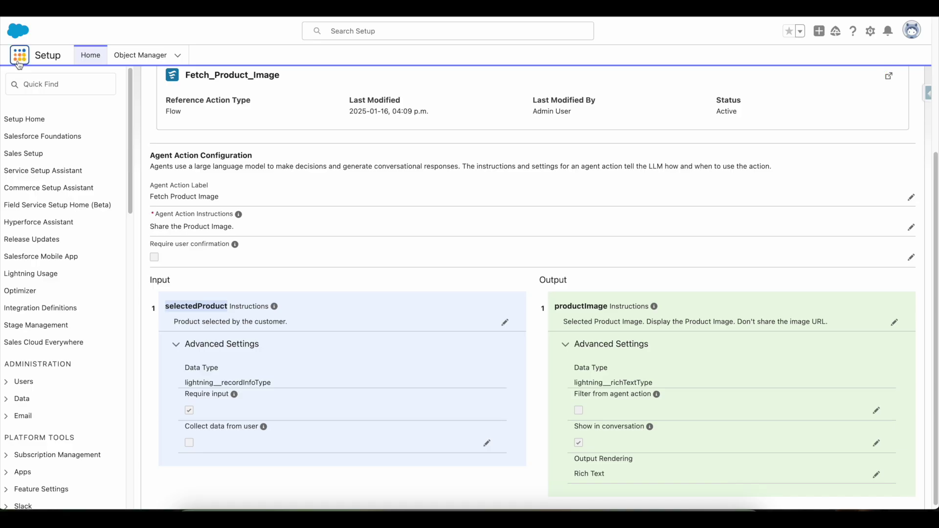
Search the App Launcher for 'products' and open the Products list
{"action": "left_click", "coordinate": [19, 55]}
{"action": "type", "text": "products"}
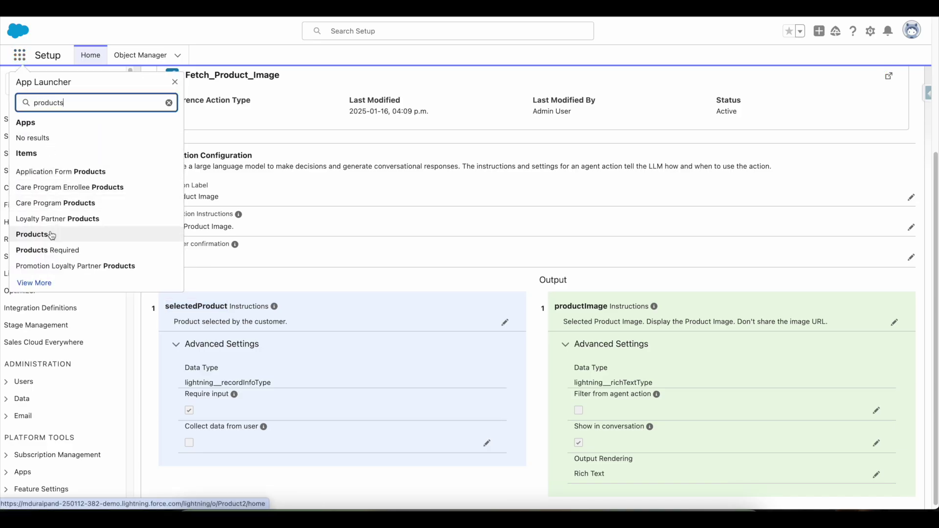
{"action": "left_click", "coordinate": [74, 235]}
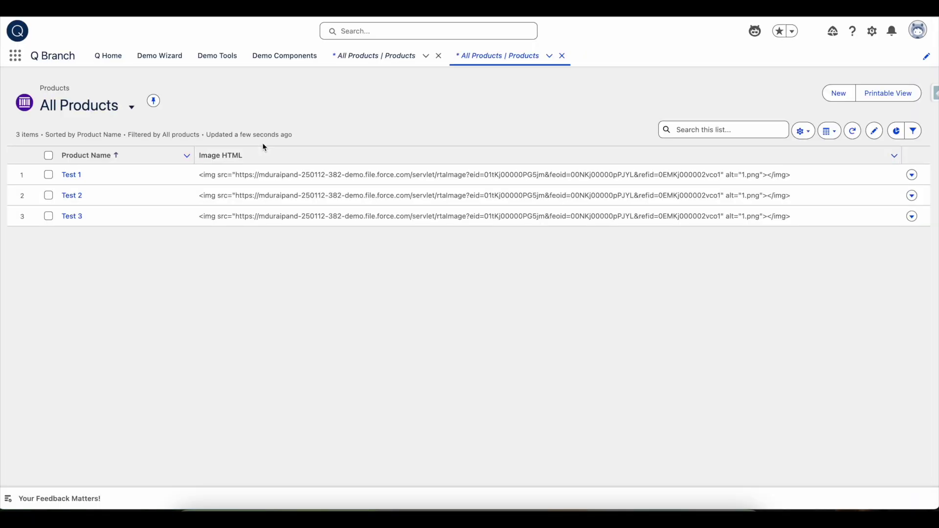
Duplicate the browser tab and select Test 1's Image HTML img markup in Products
{"action": "right_click", "coordinate": [262, 9]}
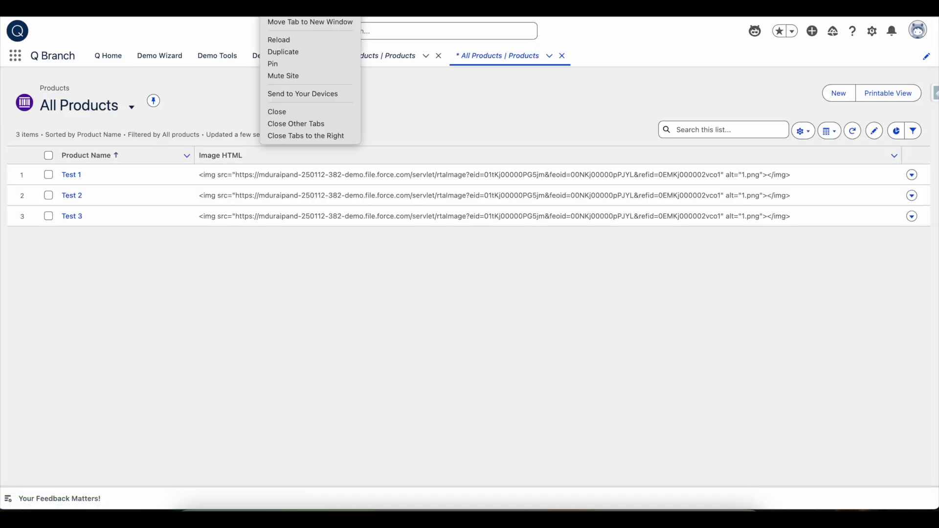
{"action": "left_click", "coordinate": [283, 52]}
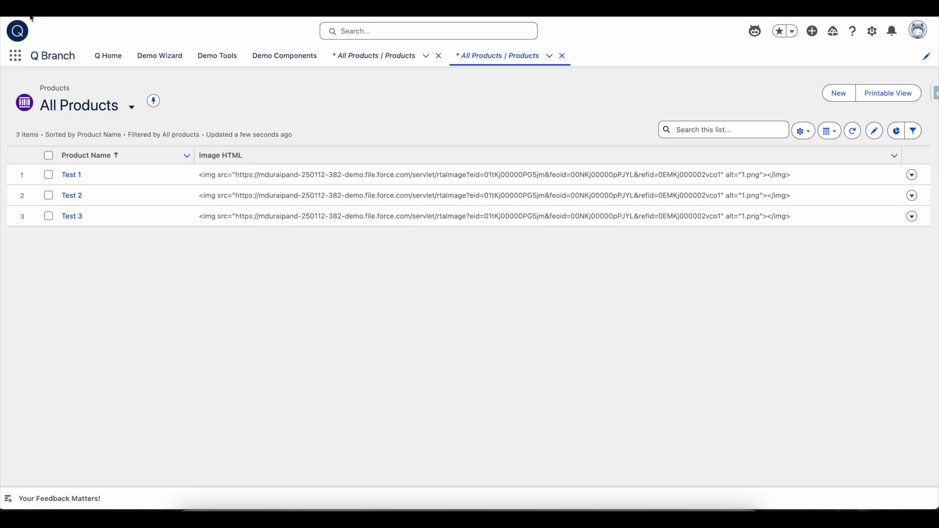
{"action": "left_click", "coordinate": [20, 16]}
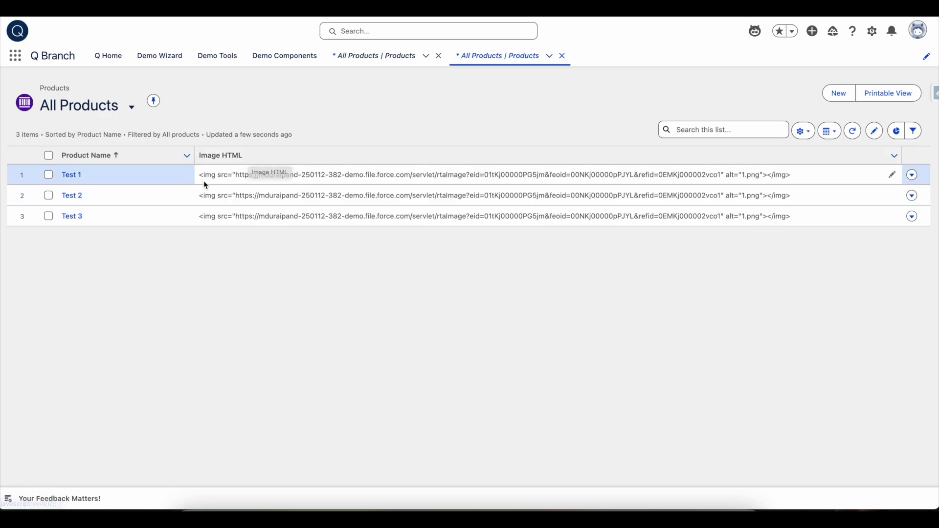
{"action": "left_click_drag", "start_coordinate": [199, 176], "coordinate": [794, 181]}
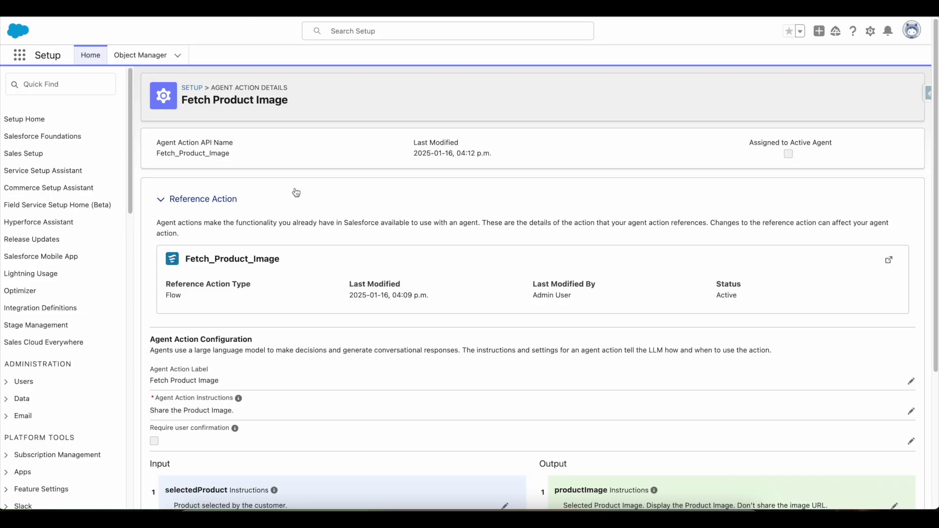
Back in the flow's Assignment, highlight the productImage output and open its variable details
{"action": "scroll", "coordinate": [296, 193], "scroll_direction": "down", "scroll_amount": 5}
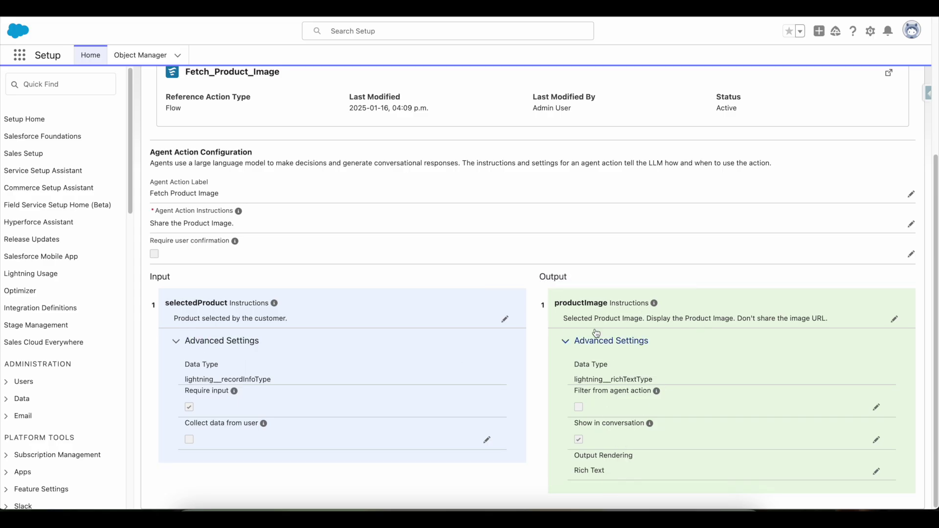
{"action": "left_click_drag", "start_coordinate": [555, 304], "coordinate": [612, 308]}
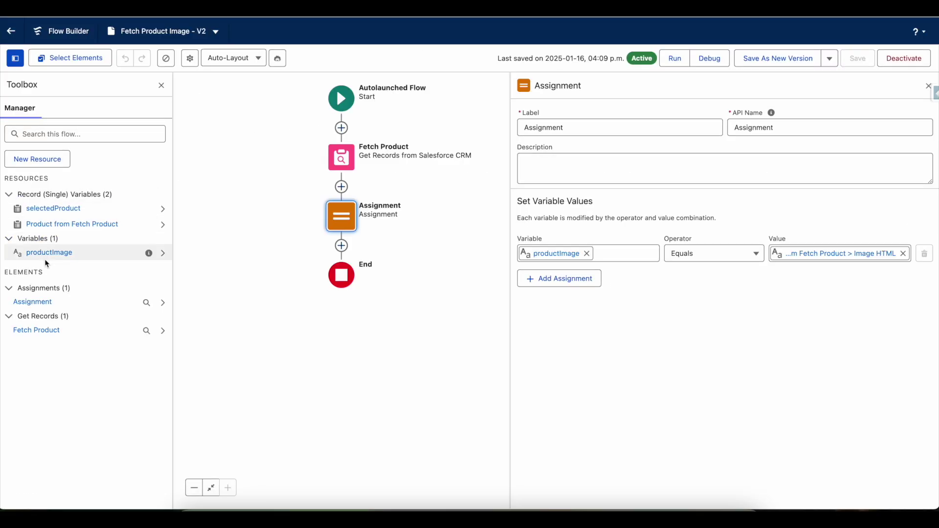
{"action": "left_click", "coordinate": [48, 253]}
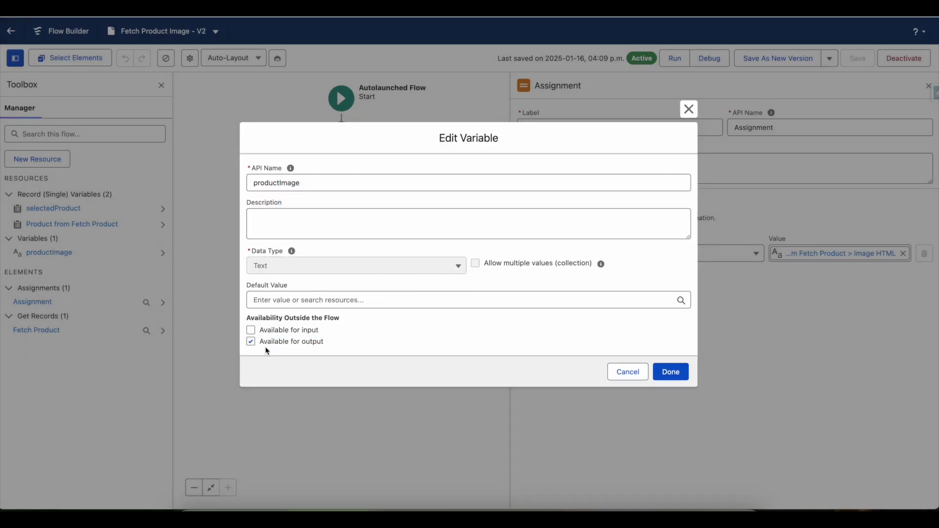
Close the productImage Text variable's details without changes
{"action": "left_click", "coordinate": [638, 373]}
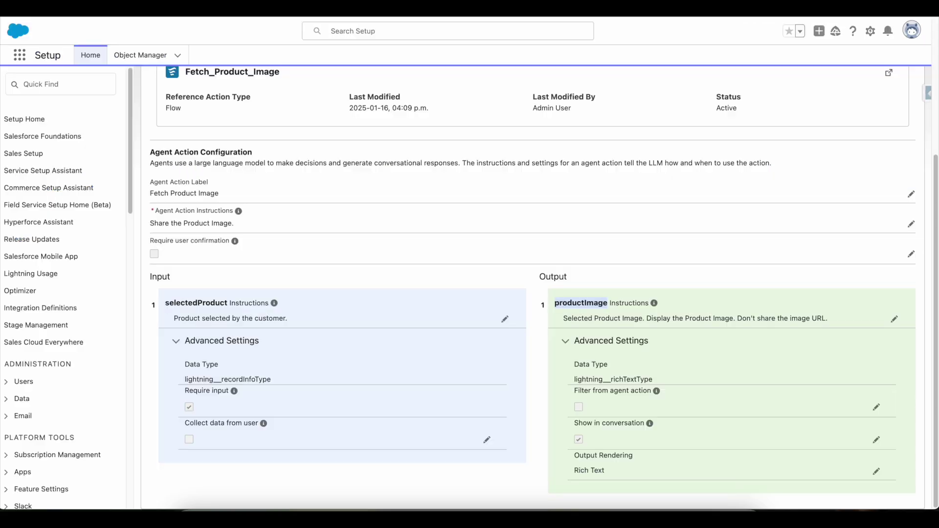
Highlight the productImage output's Rich Text Output Rendering setting
{"action": "left_click_drag", "start_coordinate": [574, 456], "coordinate": [634, 456]}
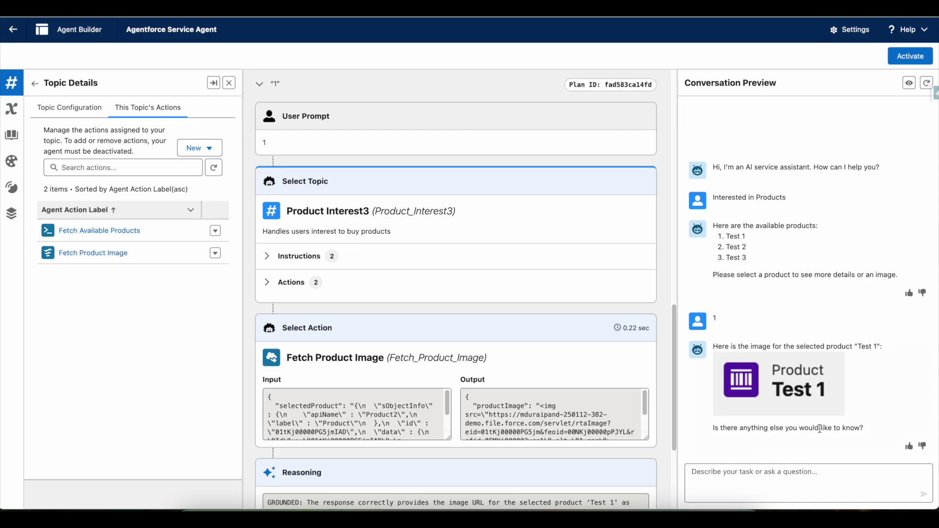
Highlight the Test 1 image reply and enlarge the Fetch Product Image productImage Output box
{"action": "left_click_drag", "start_coordinate": [714, 345], "coordinate": [850, 406]}
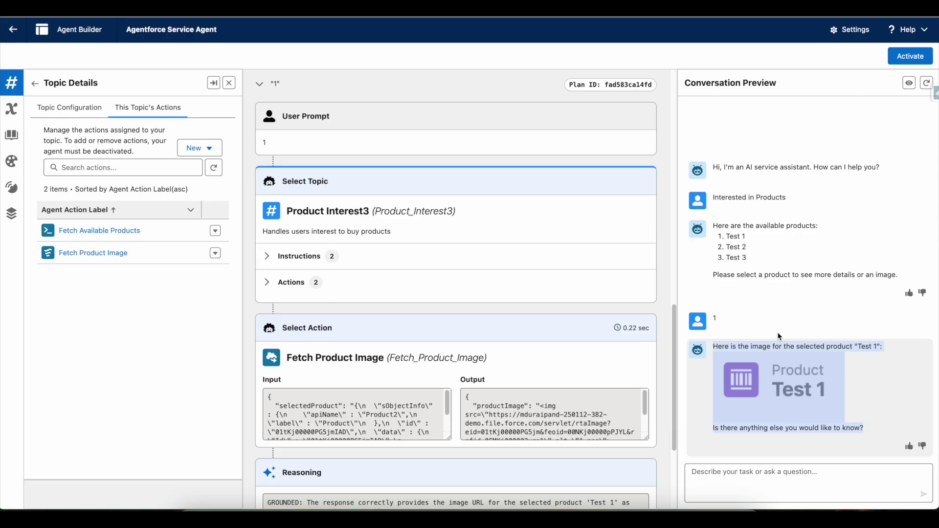
{"action": "scroll", "coordinate": [603, 315], "scroll_direction": "down", "scroll_amount": 5}
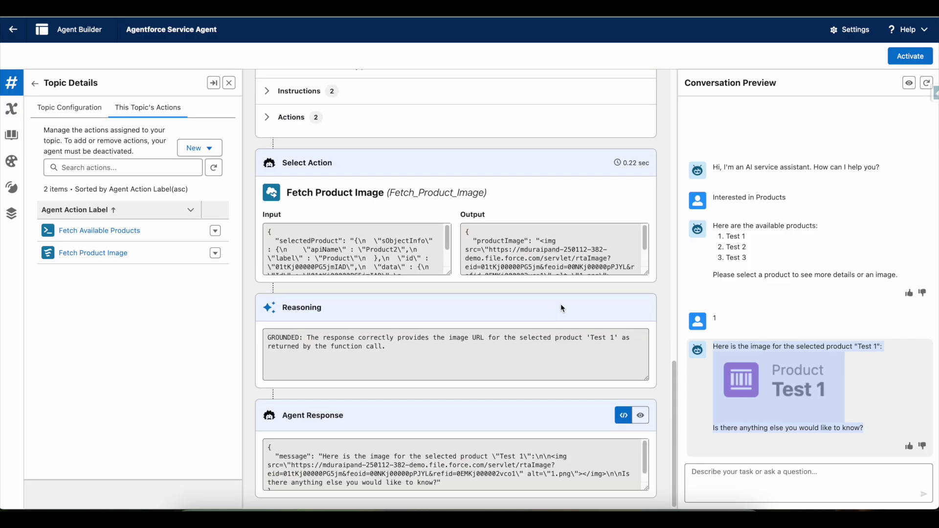
{"action": "left_click_drag", "start_coordinate": [646, 272], "coordinate": [471, 242]}
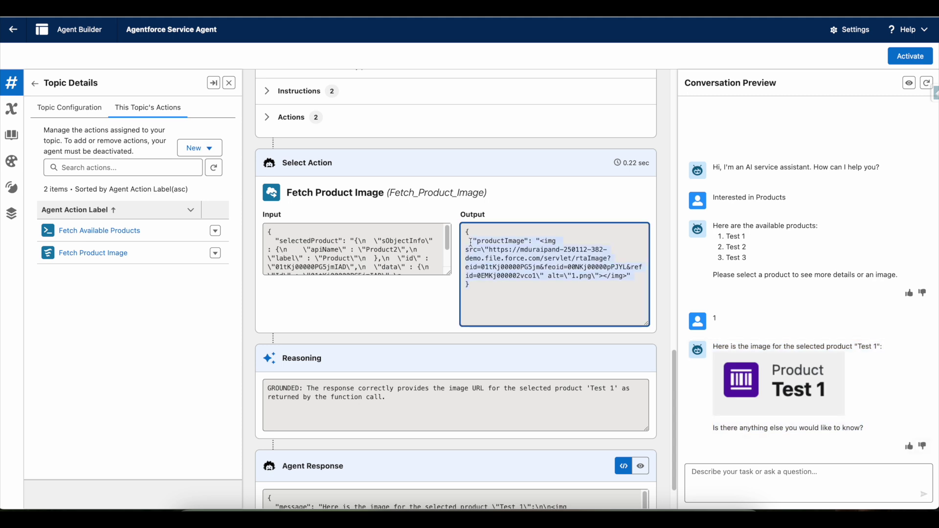